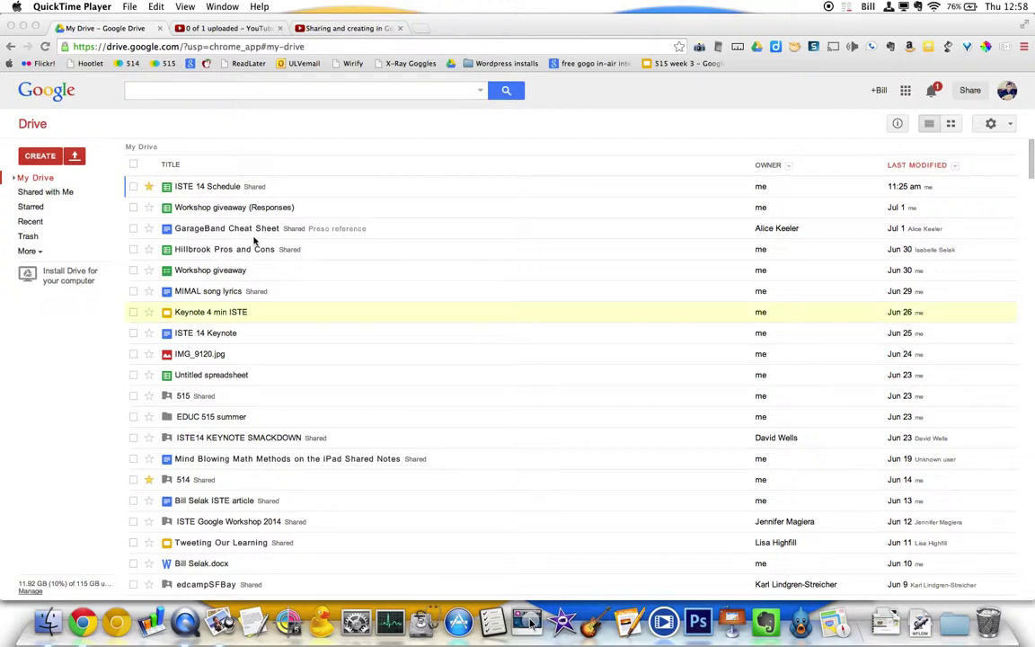
# - Bring the browser forward and open Drive's upload menu offering Files... or Folder...
pyautogui.click(171, 47)
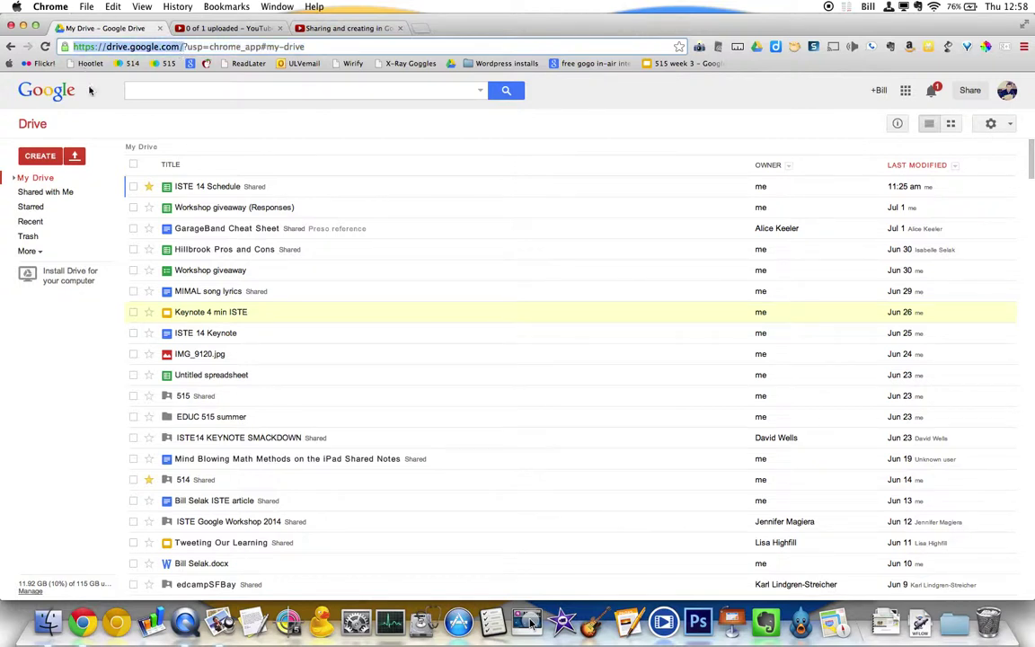
pyautogui.click(87, 116)
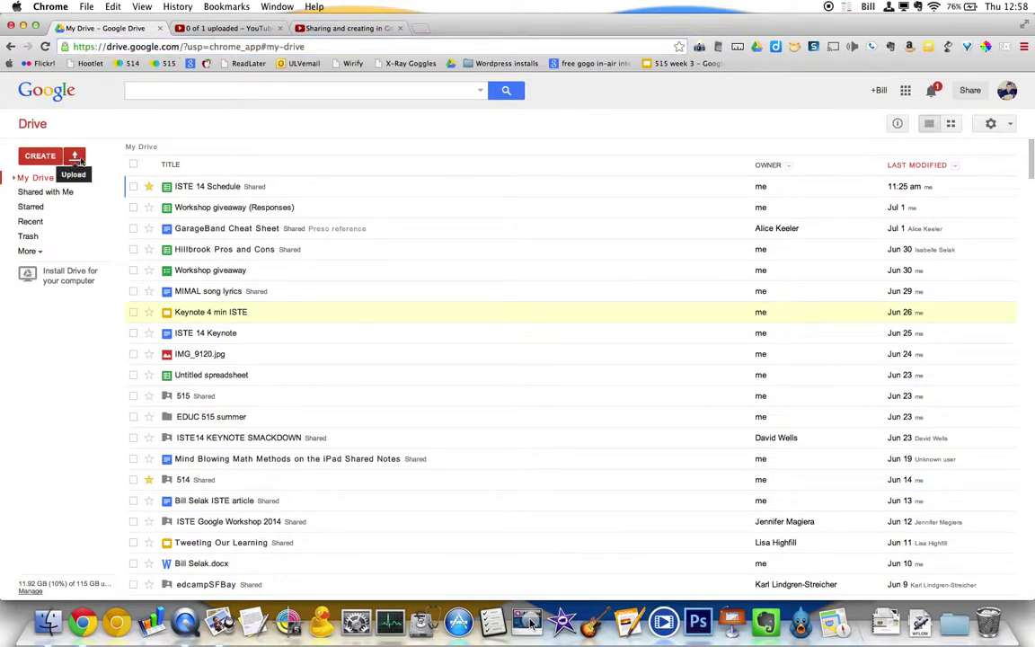
pyautogui.click(76, 157)
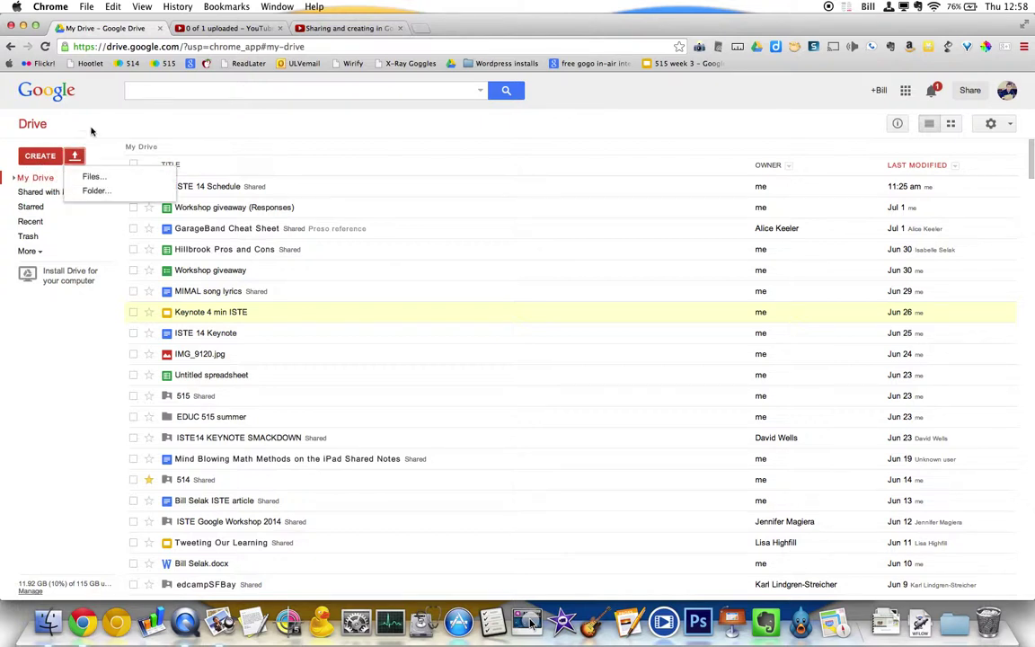
# - Upload Keynote 4 min.pptx from the Downloads folder through Upload > Files...
pyautogui.click(54, 7)
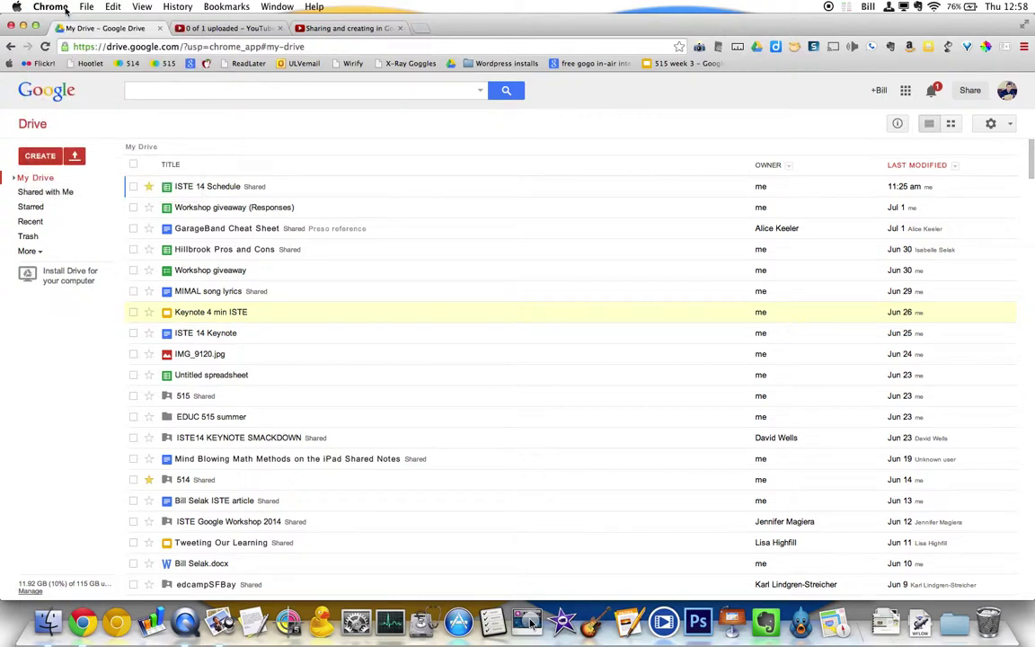
pyautogui.click(74, 155)
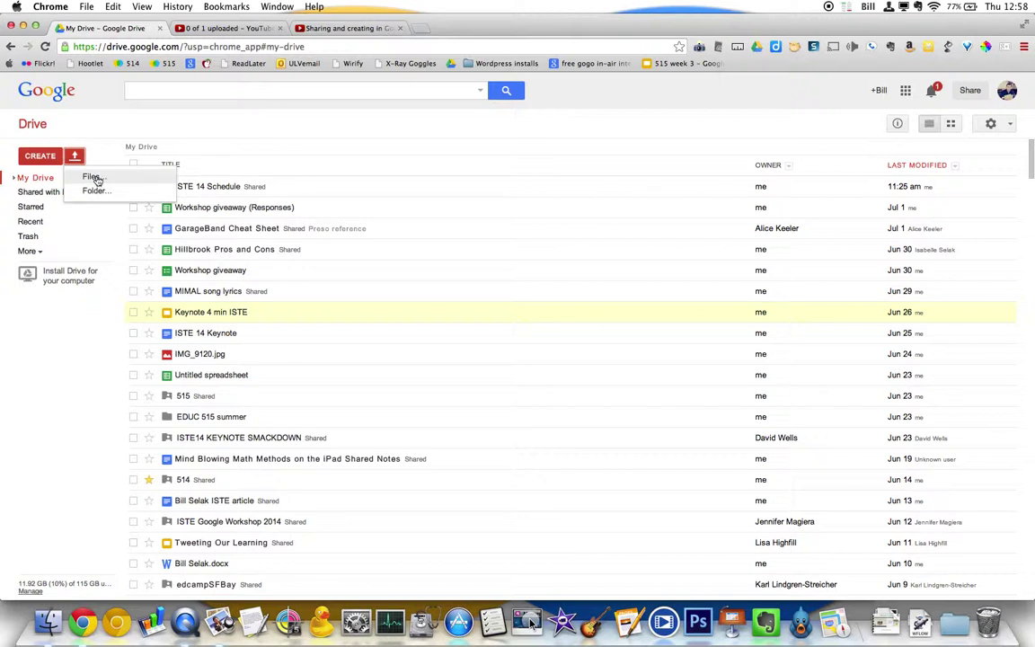
pyautogui.click(94, 177)
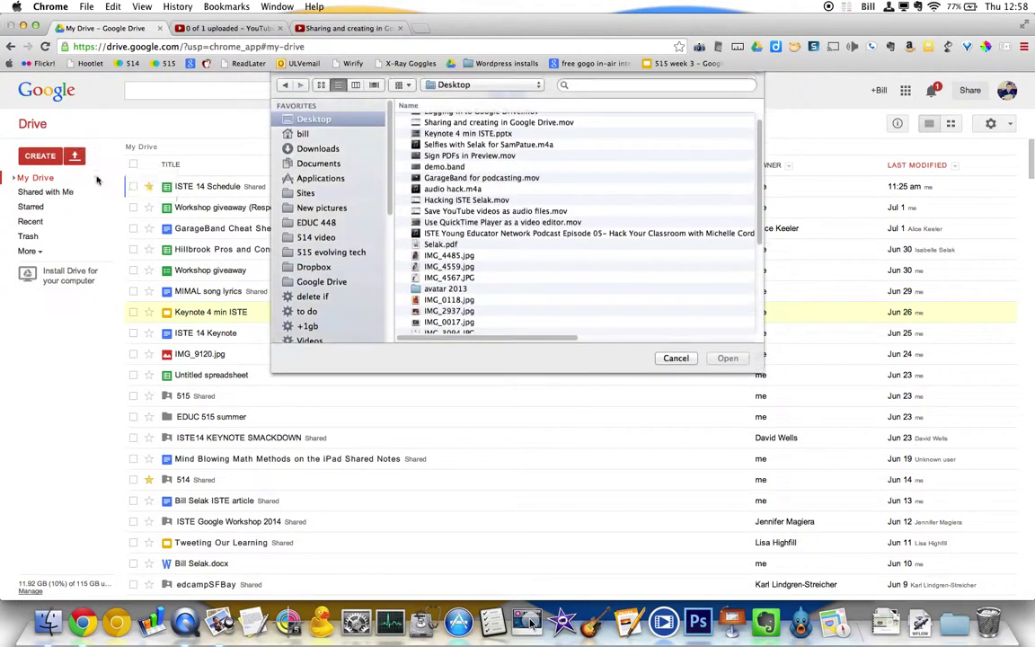
pyautogui.click(323, 148)
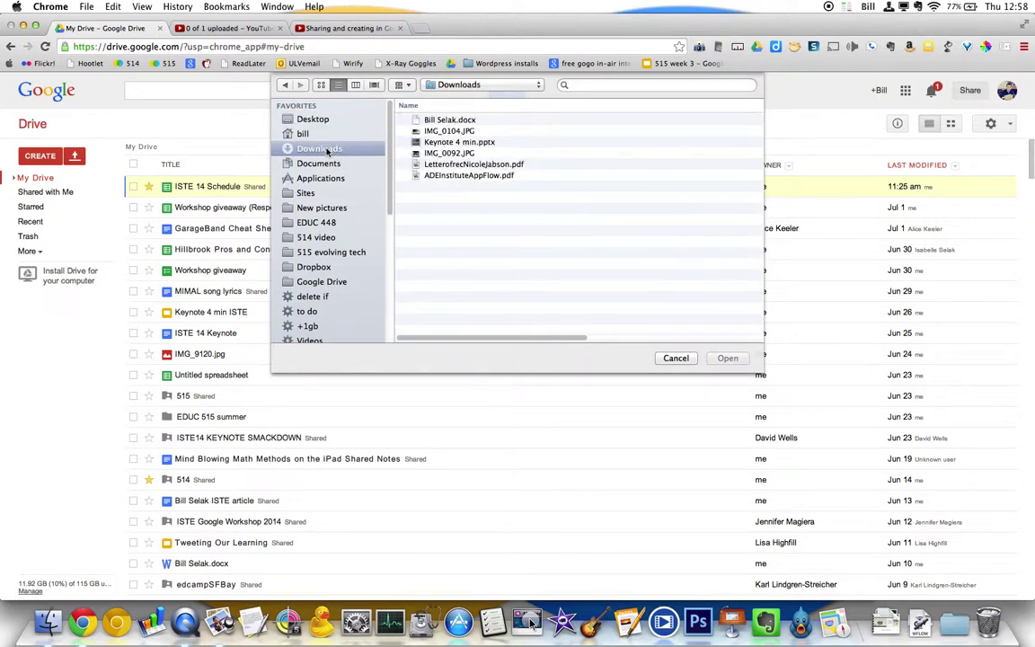
pyautogui.click(468, 143)
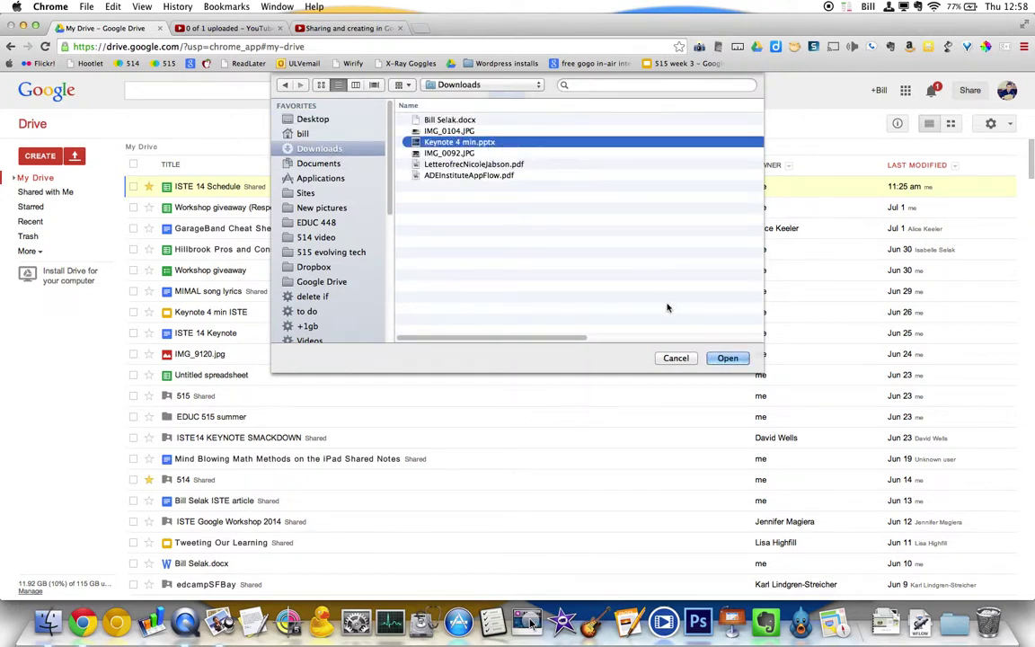
pyautogui.click(727, 358)
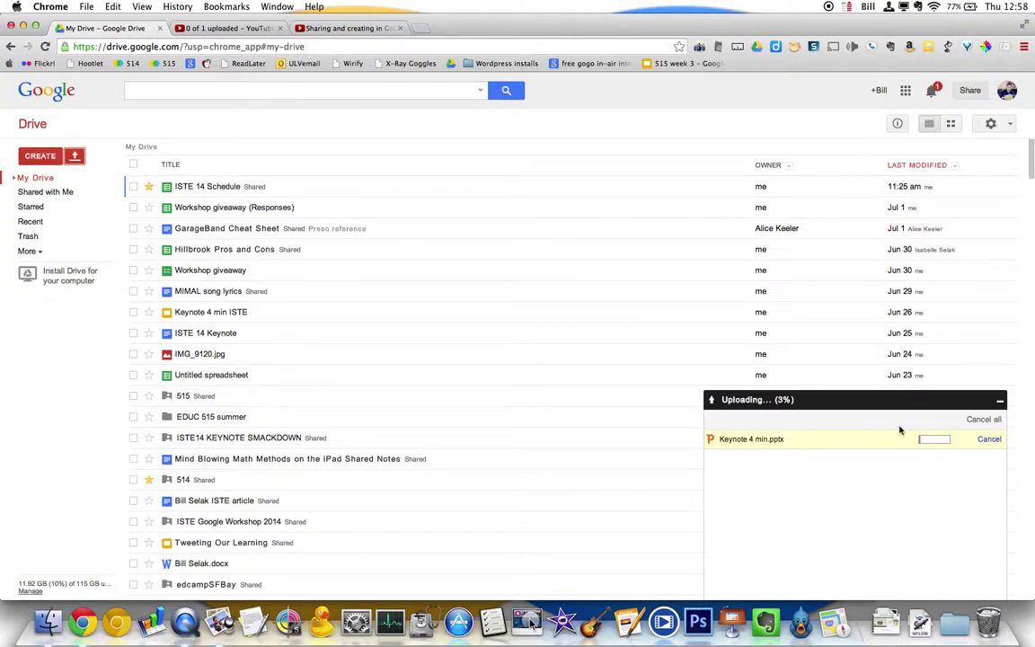
# - Upload Bill Selak.docx from Downloads as a second file behind the presentation
pyautogui.click(75, 157)
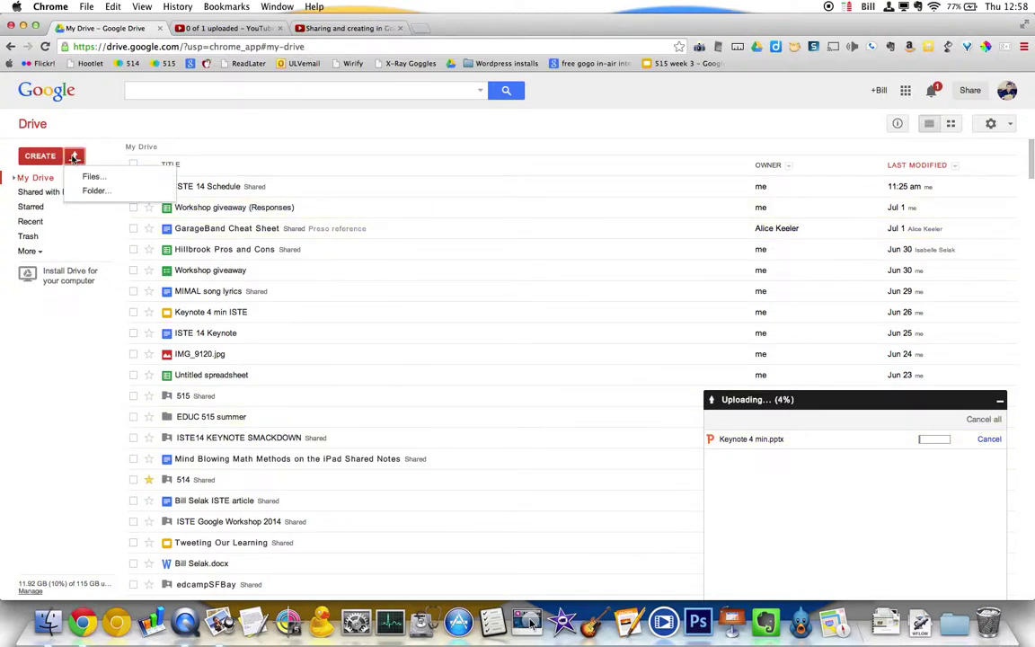
pyautogui.click(90, 176)
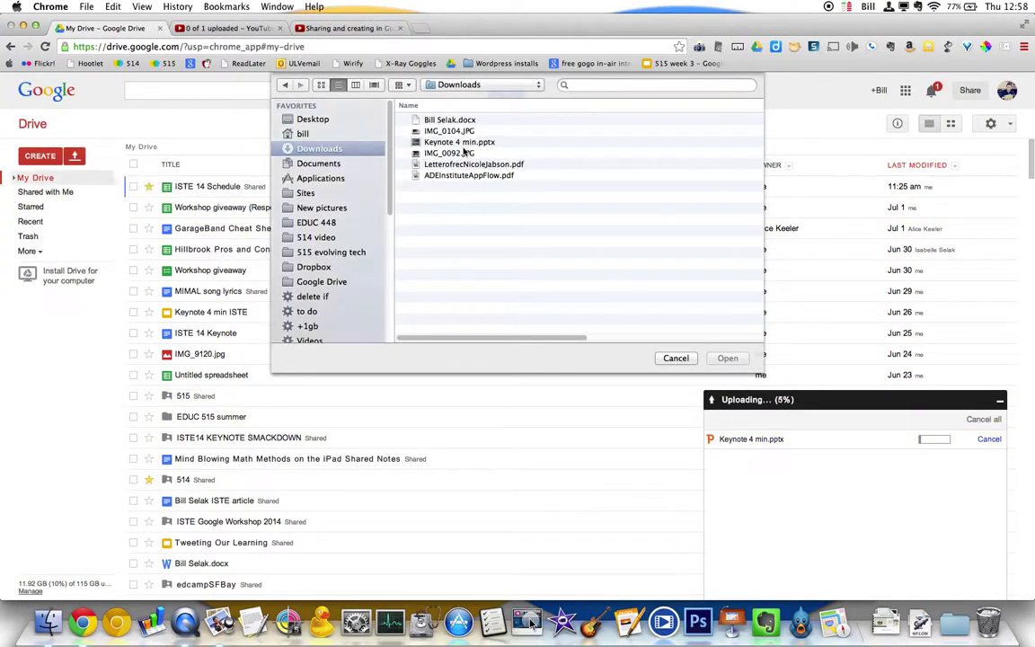
pyautogui.click(456, 118)
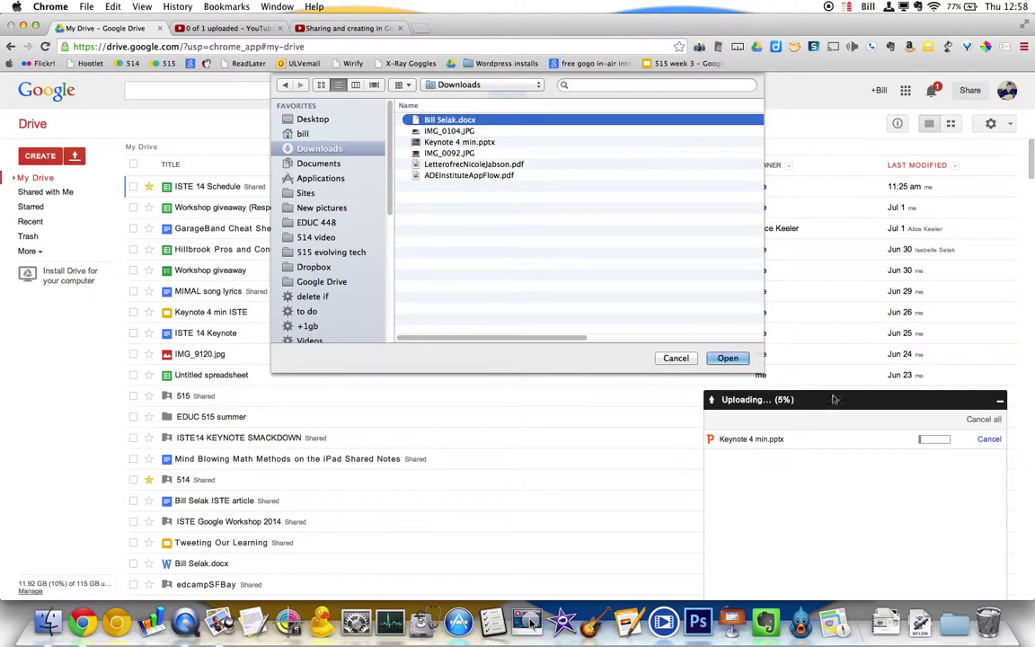
pyautogui.click(728, 359)
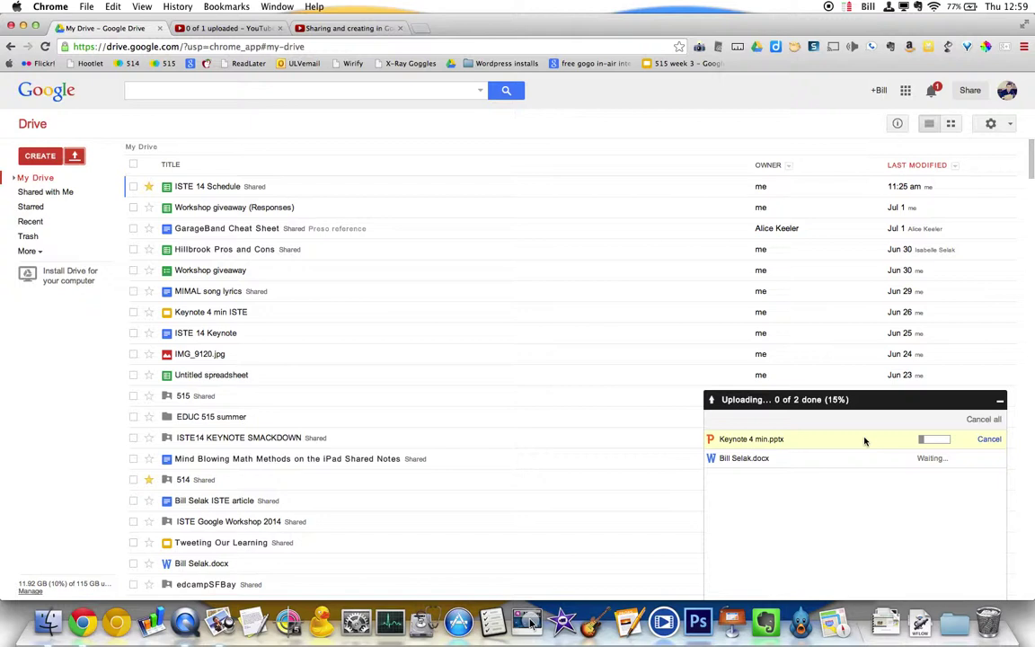
pyautogui.click(1004, 131)
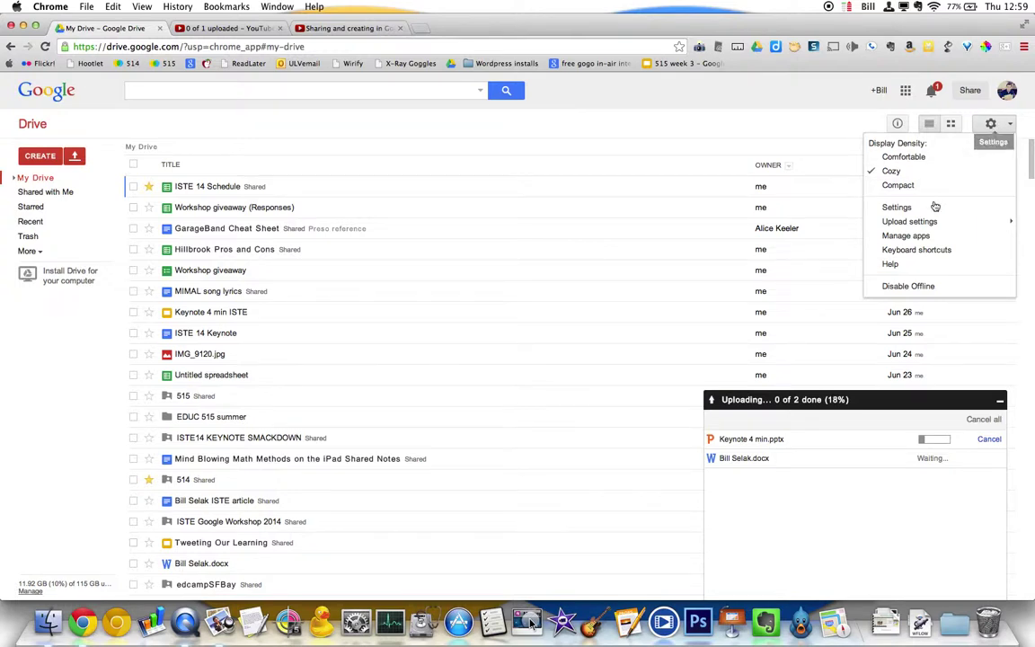
pyautogui.moveTo(916, 224)
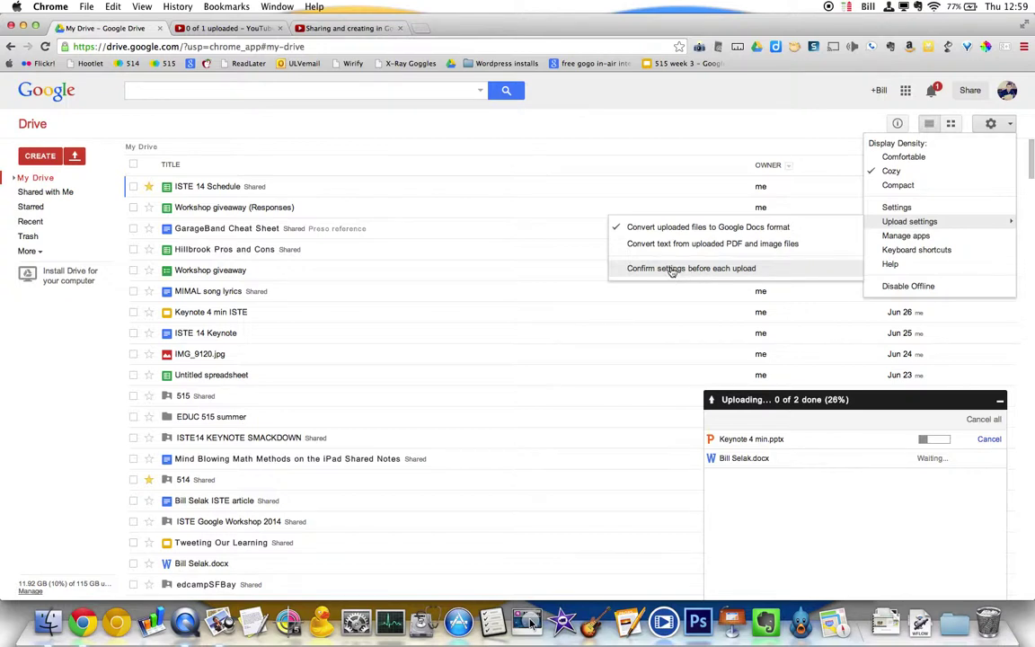
pyautogui.click(811, 509)
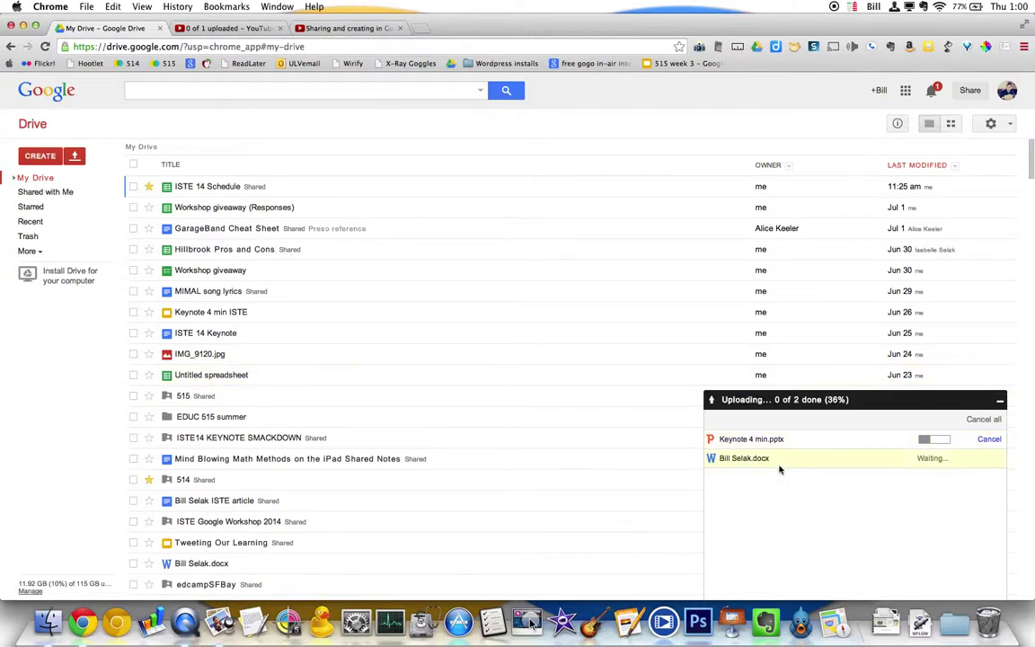
# - Open Keynote 4 min ISTE, cancel the pptx upload, and check the convert-to-Google-Docs upload setting
pyautogui.click(168, 315)
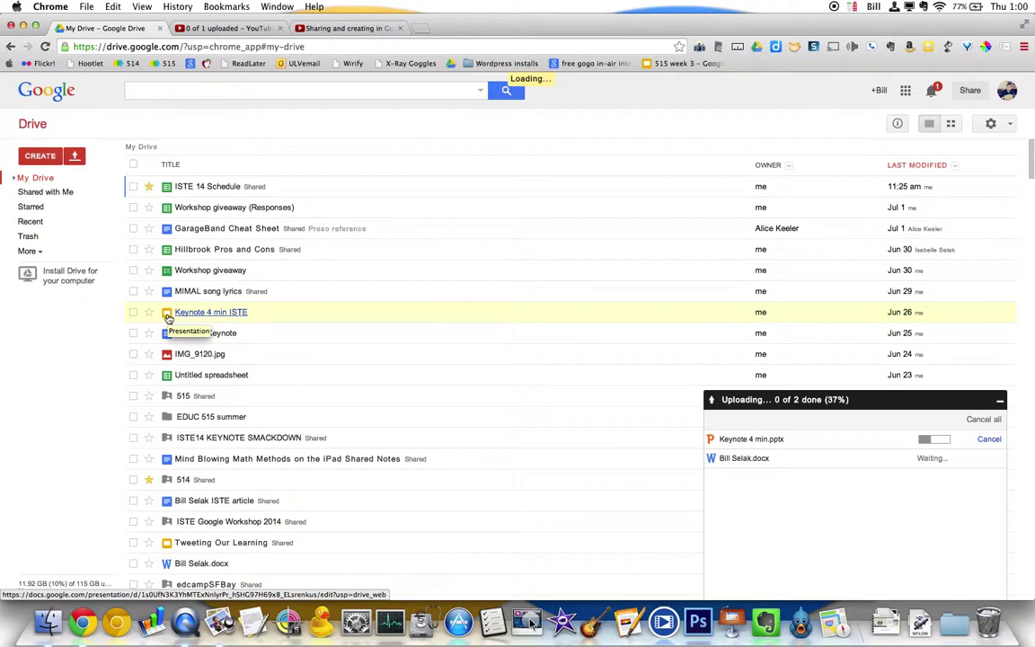
pyautogui.click(989, 439)
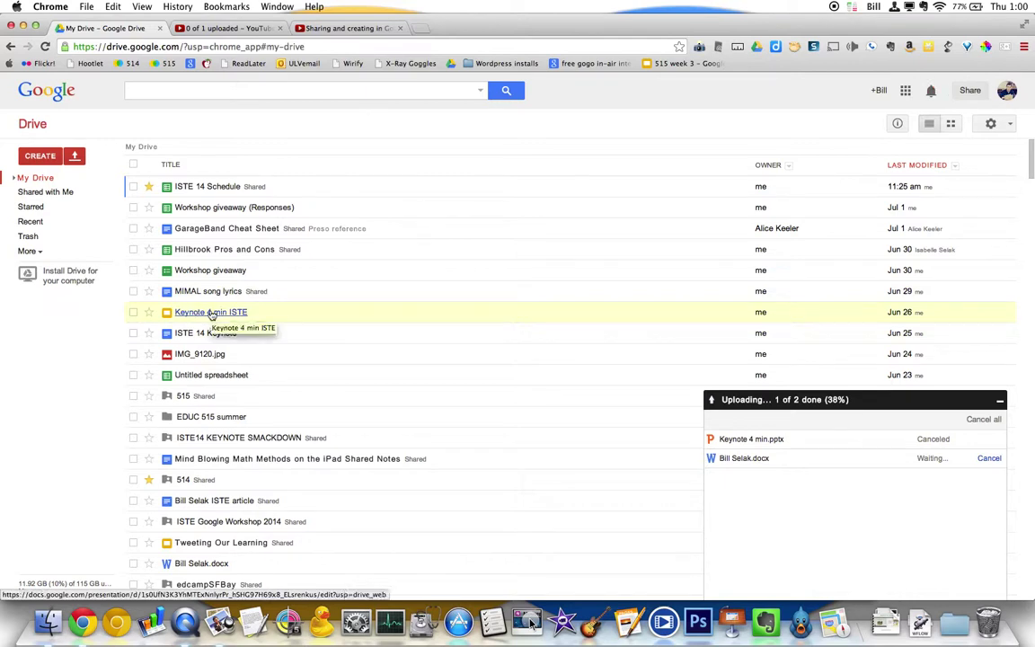
pyautogui.click(990, 125)
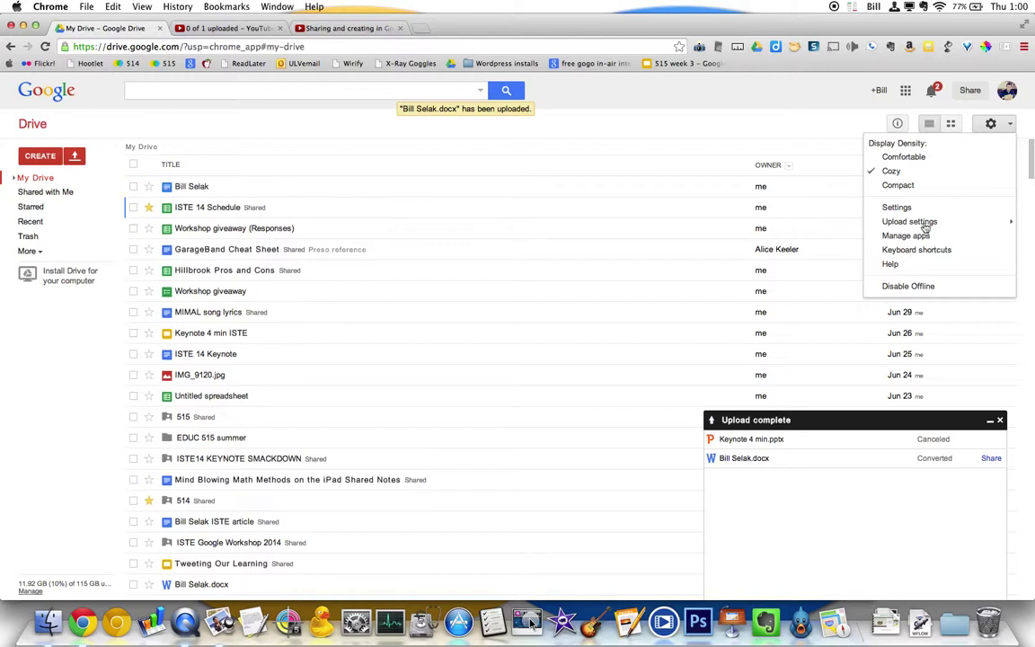
pyautogui.moveTo(926, 225)
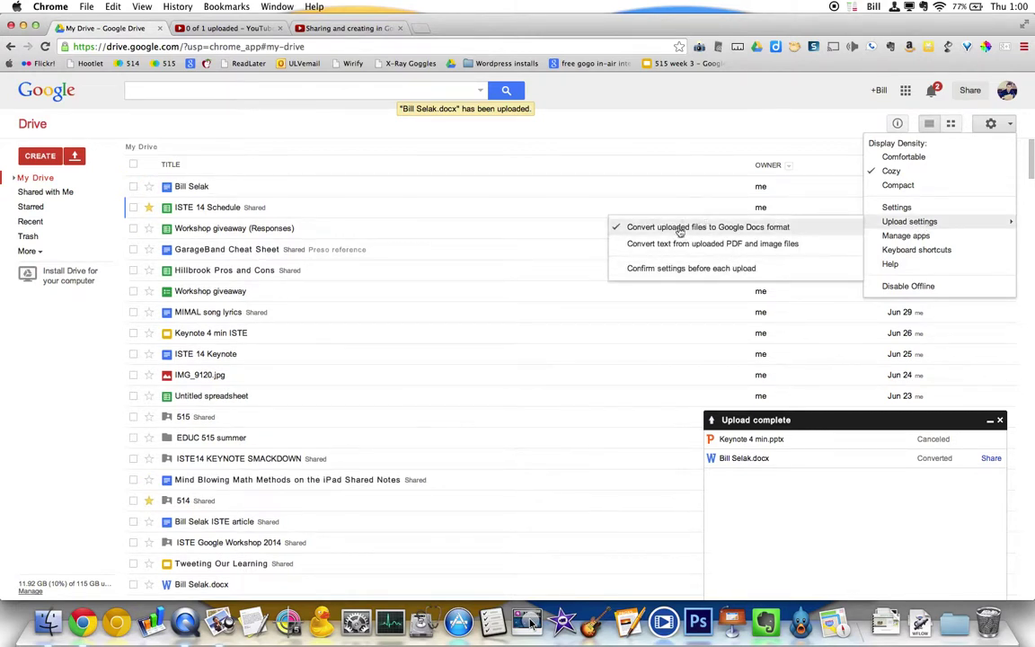
pyautogui.click(278, 120)
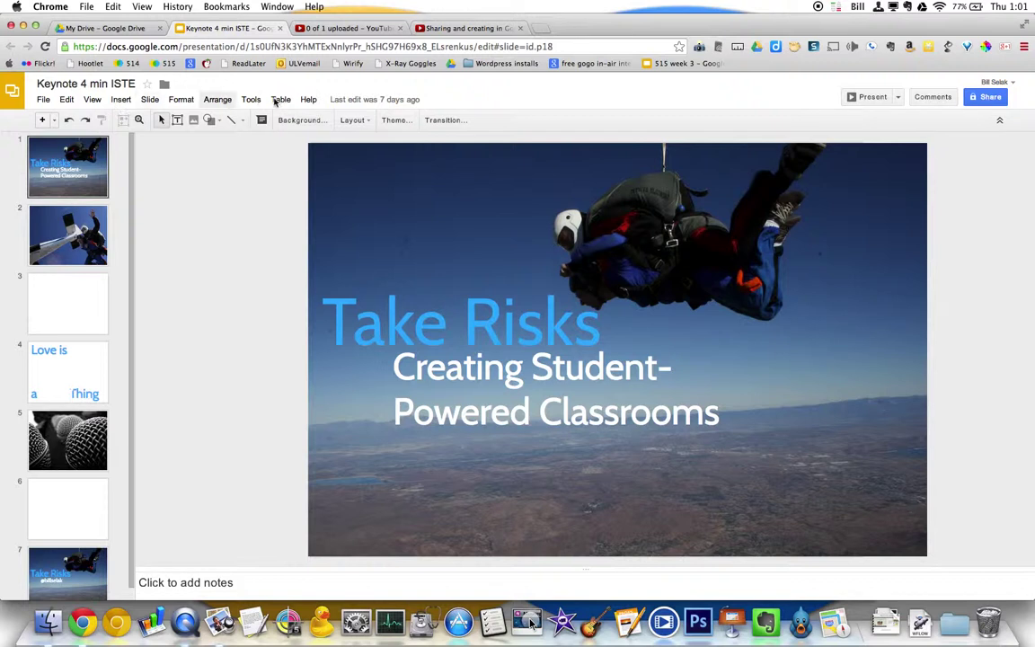
# - Reload the Keynote 4 min ISTE presentation so all its slides load fully
pyautogui.press('super+r')
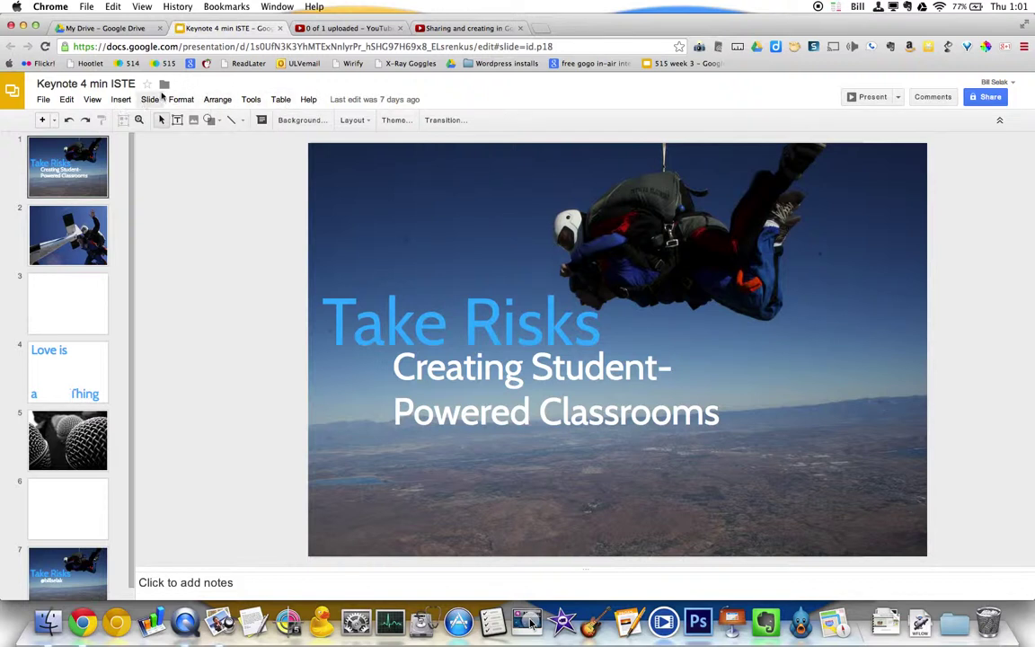
# - Close the presentation and rename the Bill Selak document to 'Bill Selak article'
pyautogui.click(282, 27)
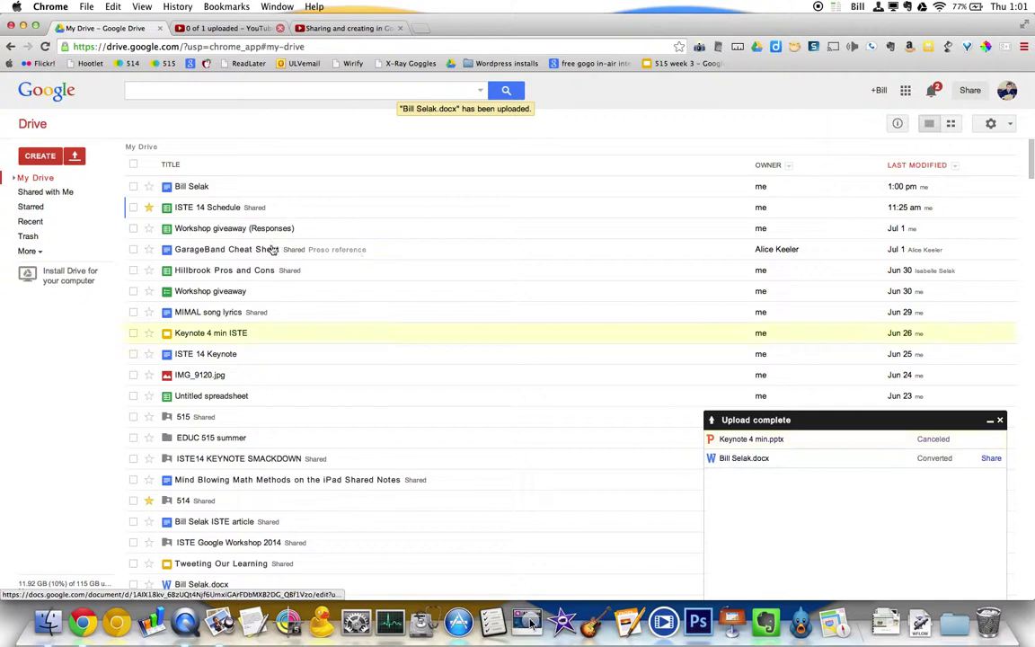
pyautogui.click(133, 187)
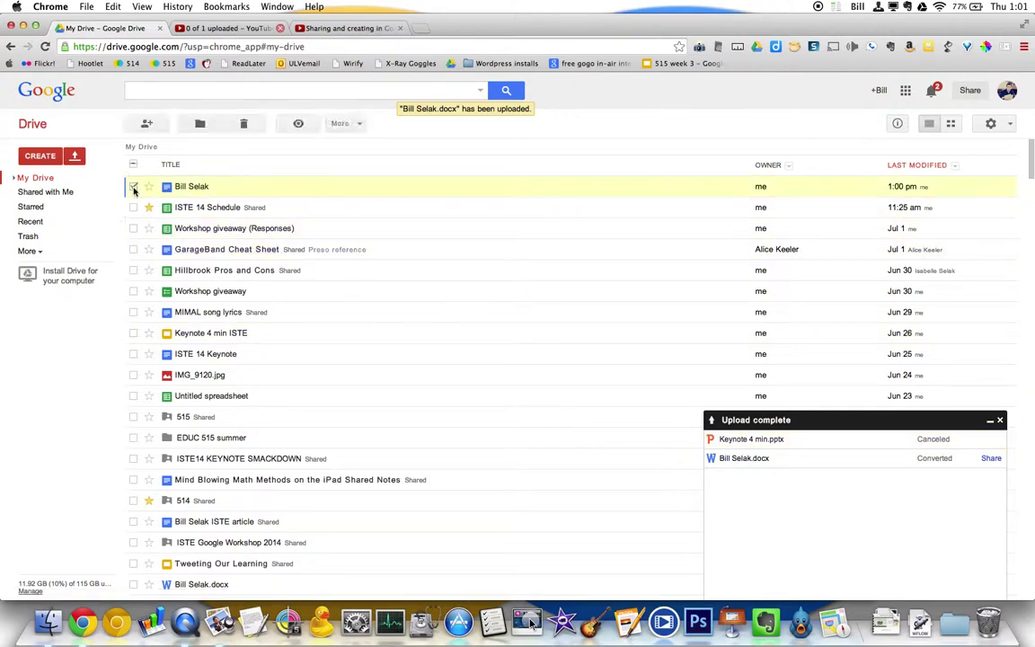
pyautogui.click(346, 124)
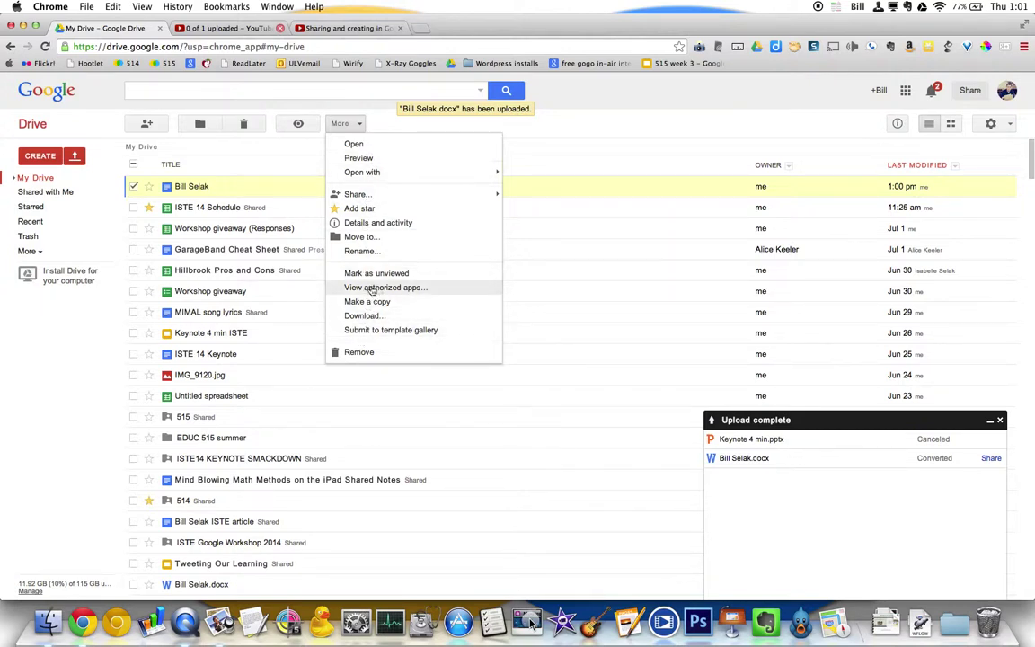
pyautogui.click(364, 252)
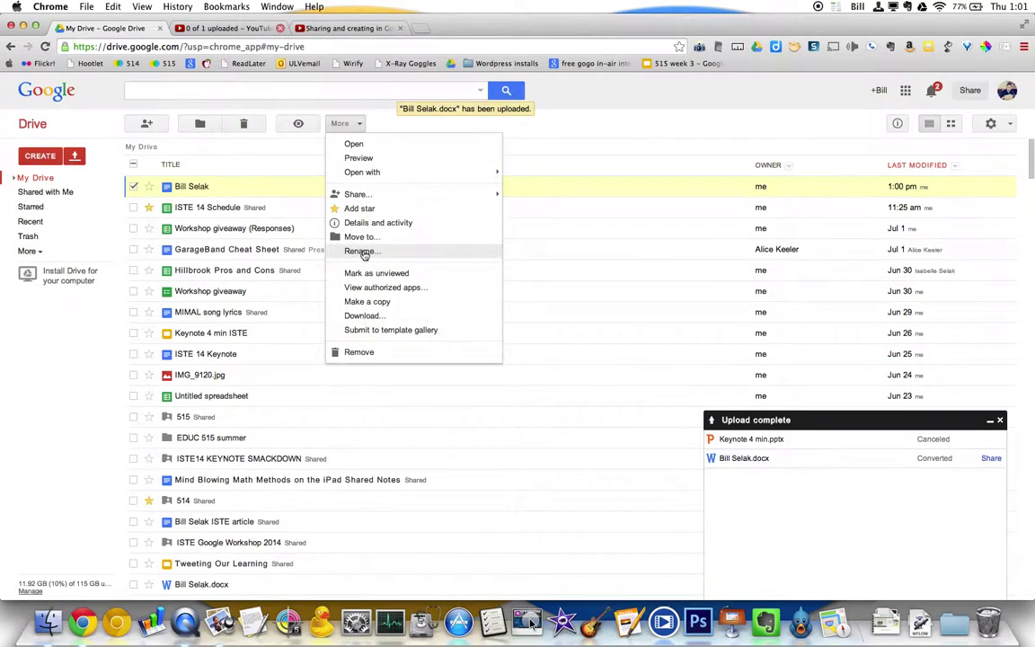
pyautogui.click(483, 343)
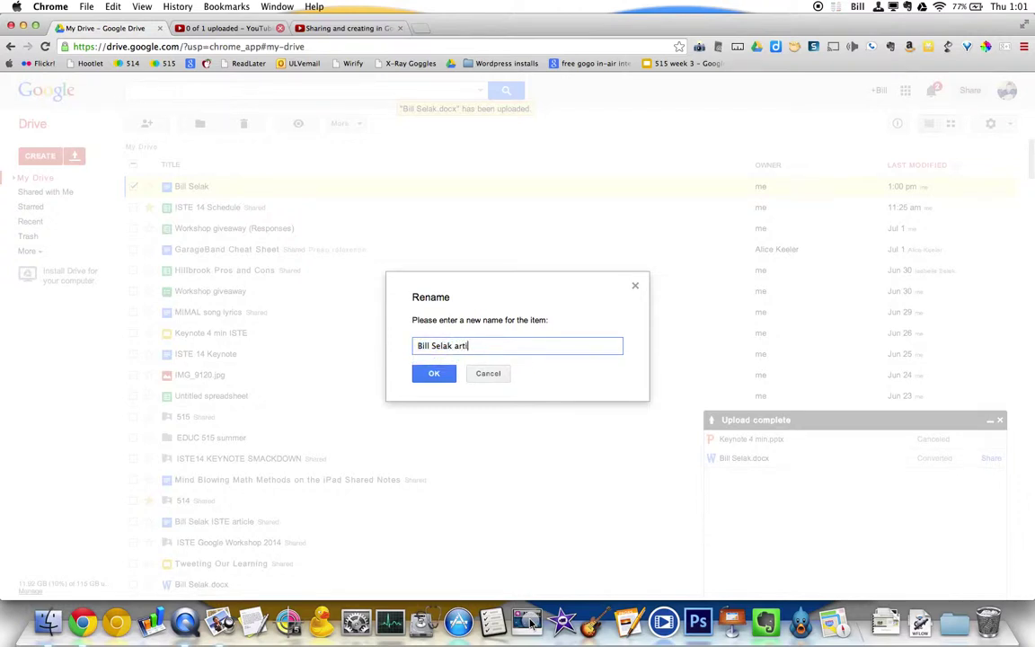
pyautogui.write('article')
pyautogui.press('Return')
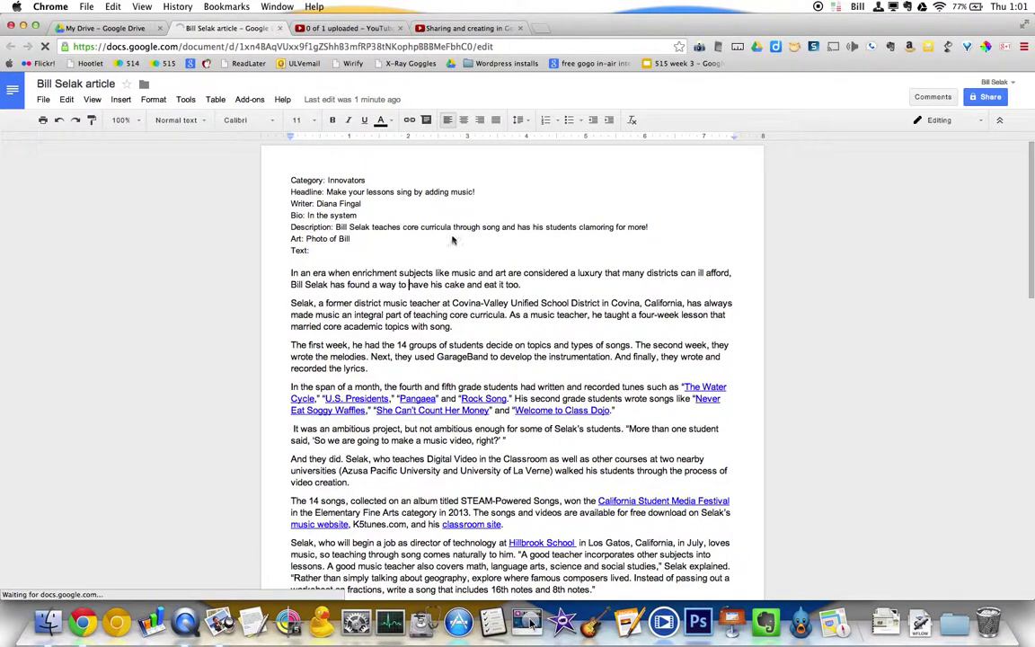
# - Scroll through the Bill Selak article's converted text, then close it back to Drive
pyautogui.scroll(-3, 453, 239)
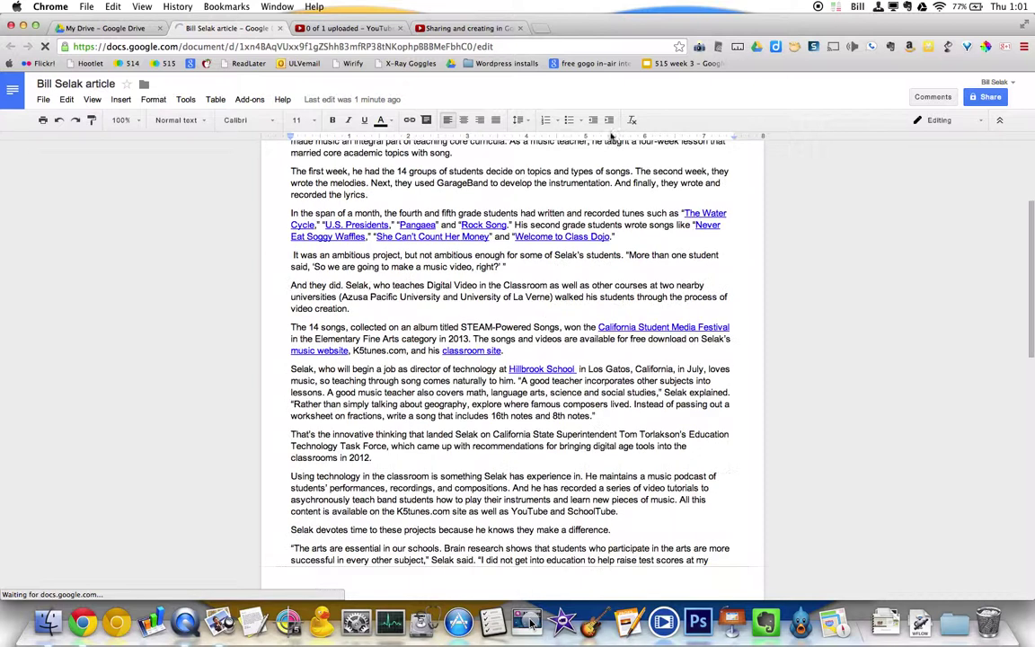
pyautogui.click(279, 29)
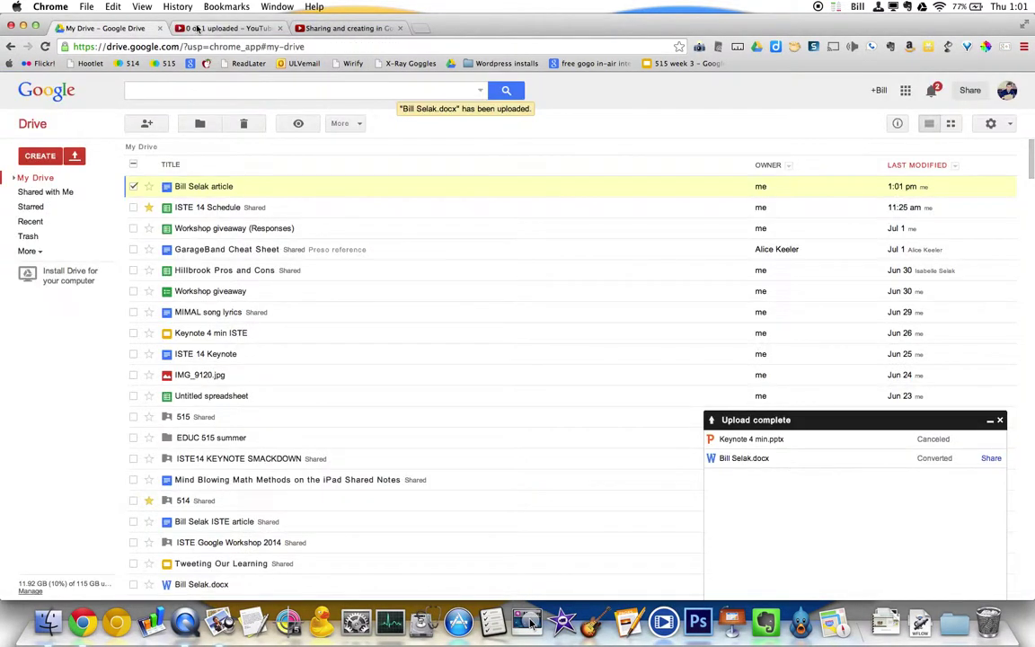
# - Select Bill Selak article, look at its More actions, then list the Recent files
pyautogui.click(134, 187)
pyautogui.click(354, 125)
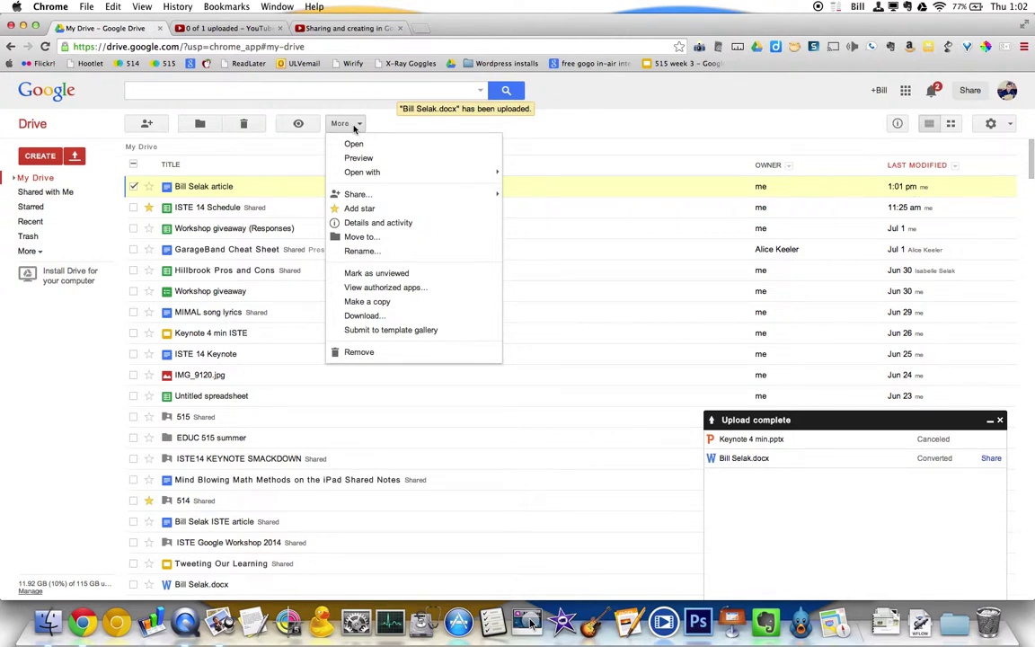
pyautogui.click(247, 159)
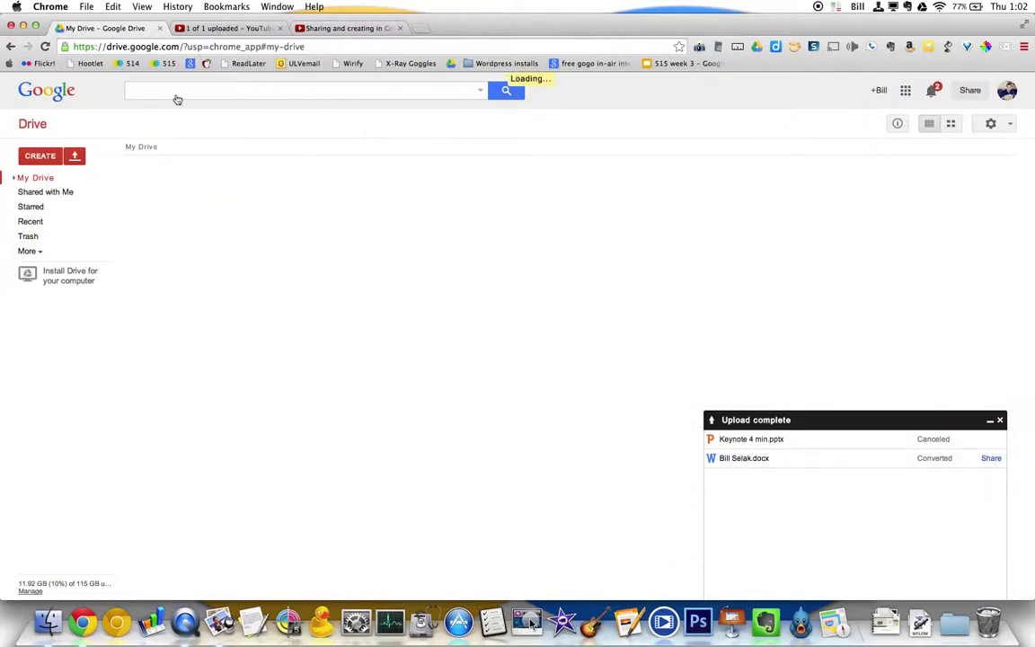
pyautogui.click(35, 179)
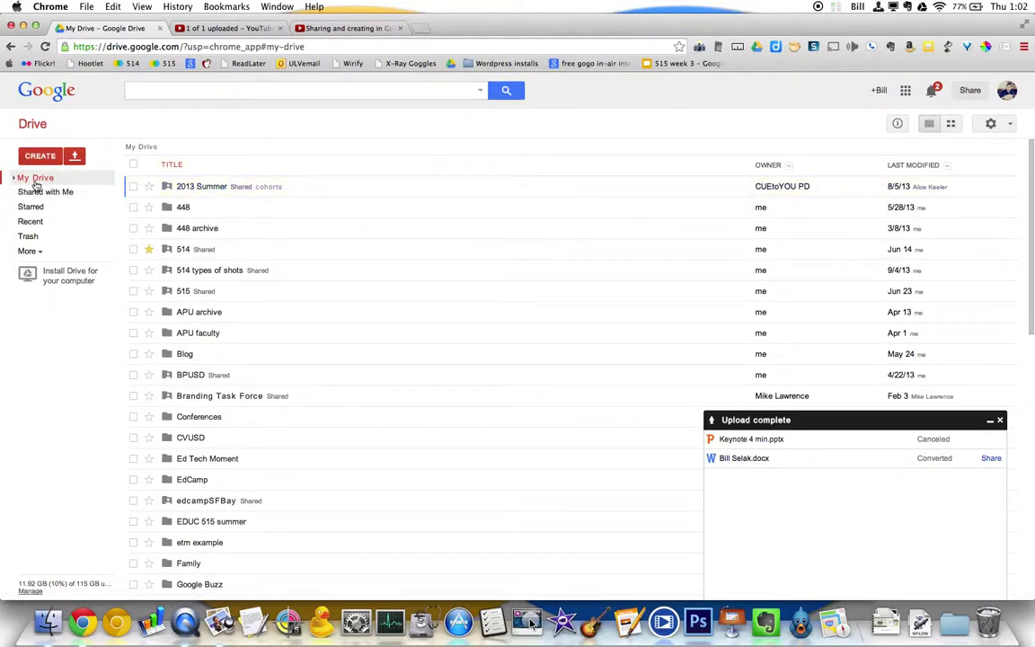
pyautogui.click(31, 222)
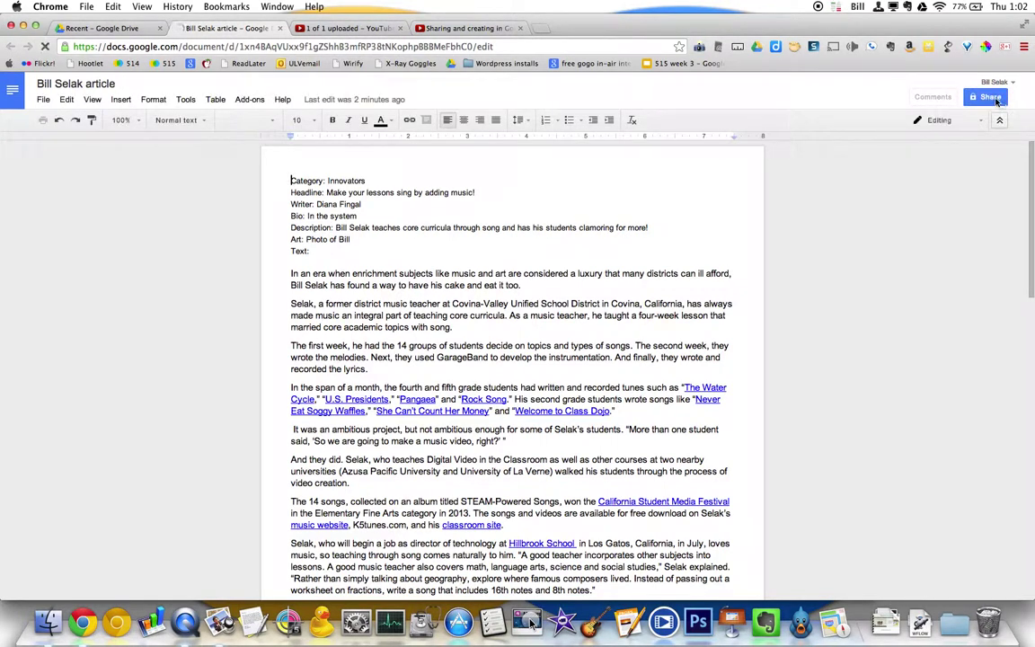
# - Review File > Download as formats without downloading, then close the article and show My Drive
pyautogui.click(43, 100)
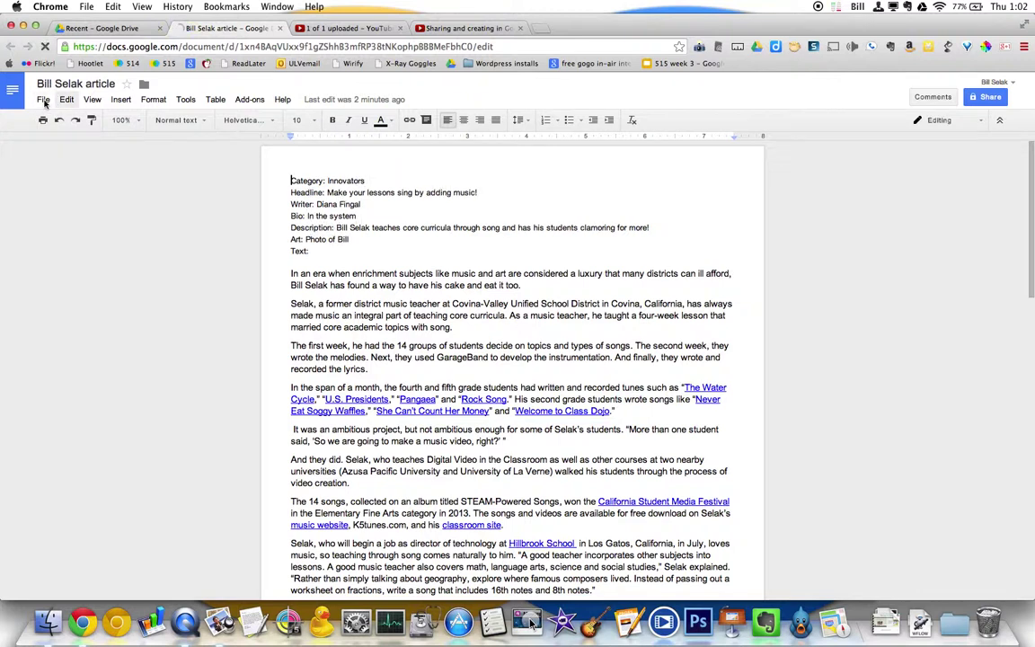
pyautogui.click(43, 100)
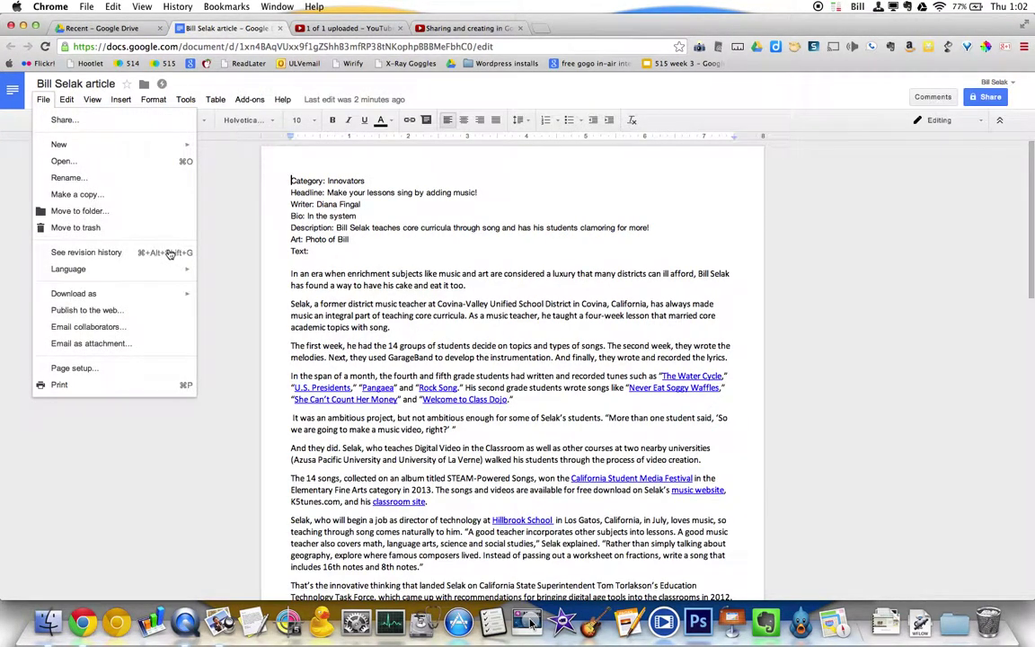
pyautogui.moveTo(95, 294)
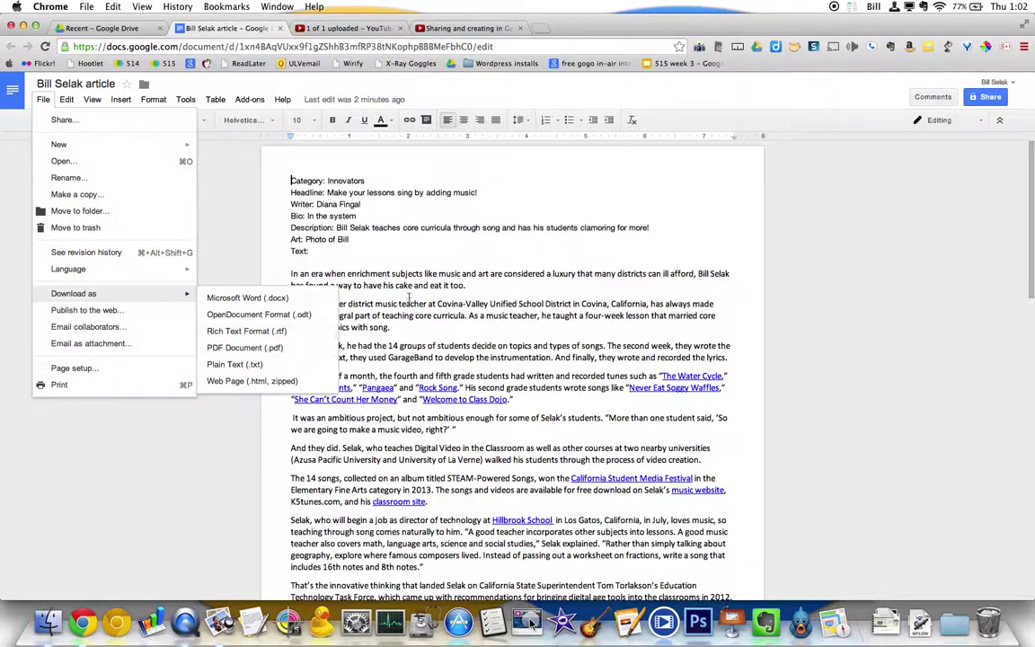
pyautogui.click(368, 273)
pyautogui.click(282, 30)
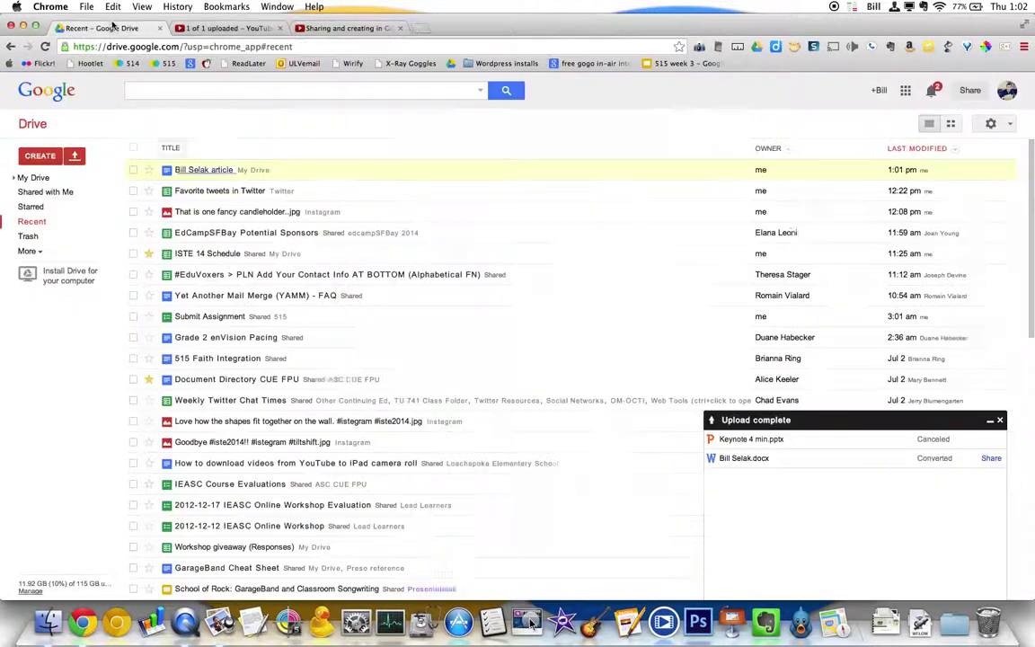
pyautogui.click(34, 178)
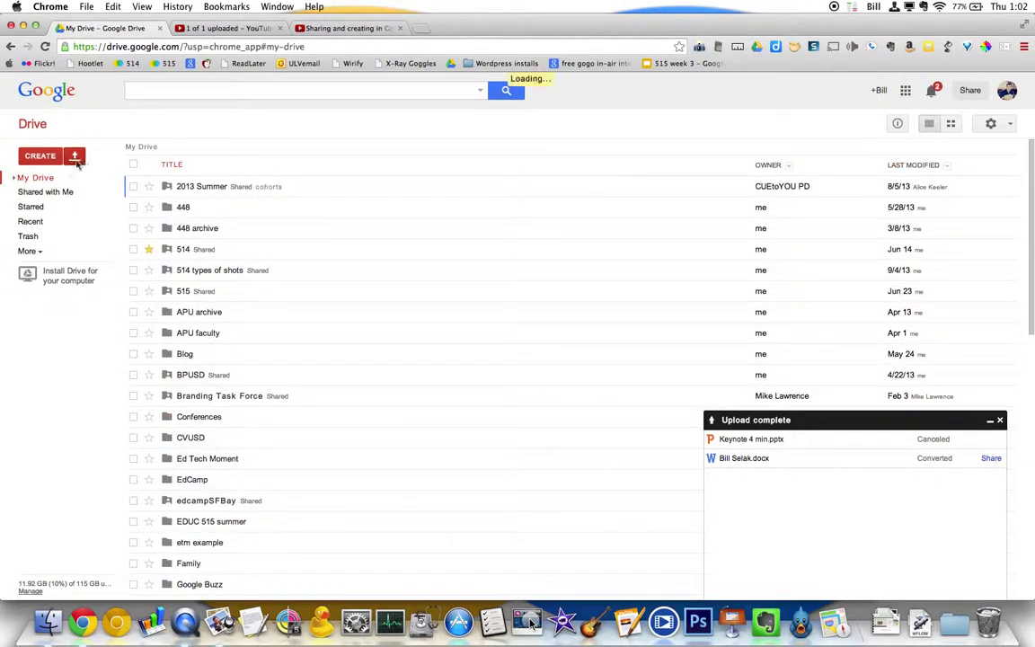